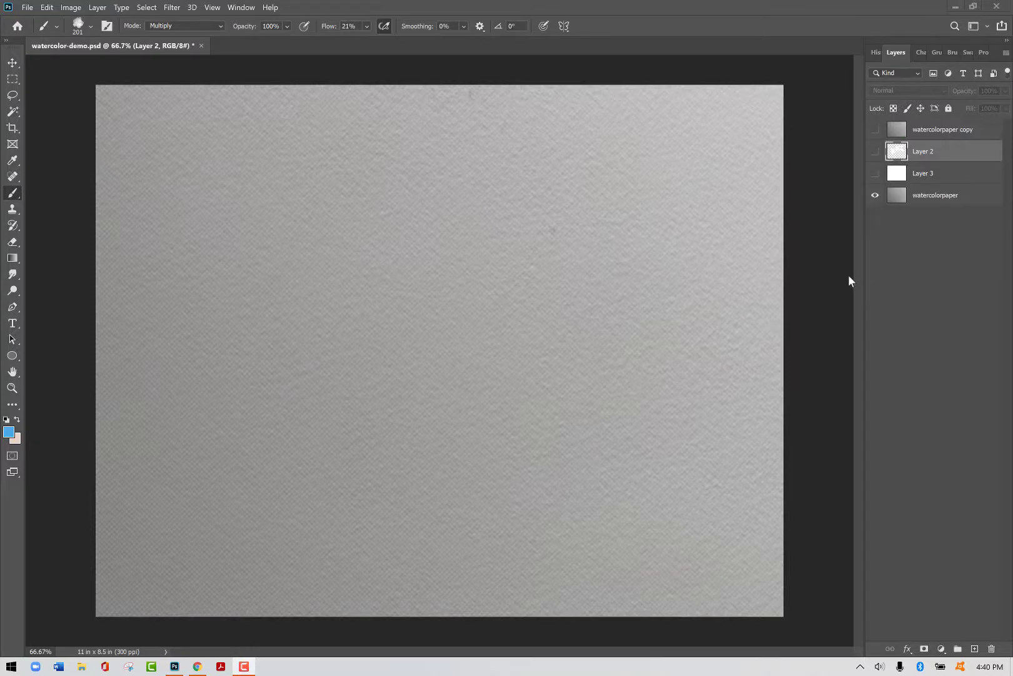
# Show the watercolorpaper copy as an Overlay at 10% Fill and load Layer 2's KAZ selection.
pyautogui.click(951, 53)
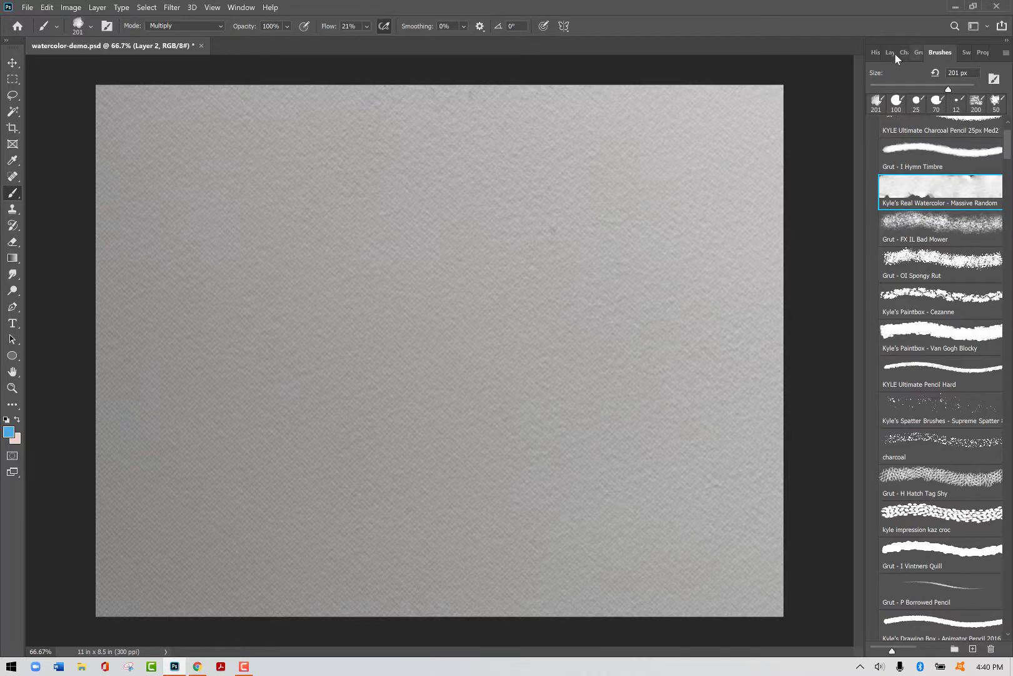
pyautogui.click(888, 53)
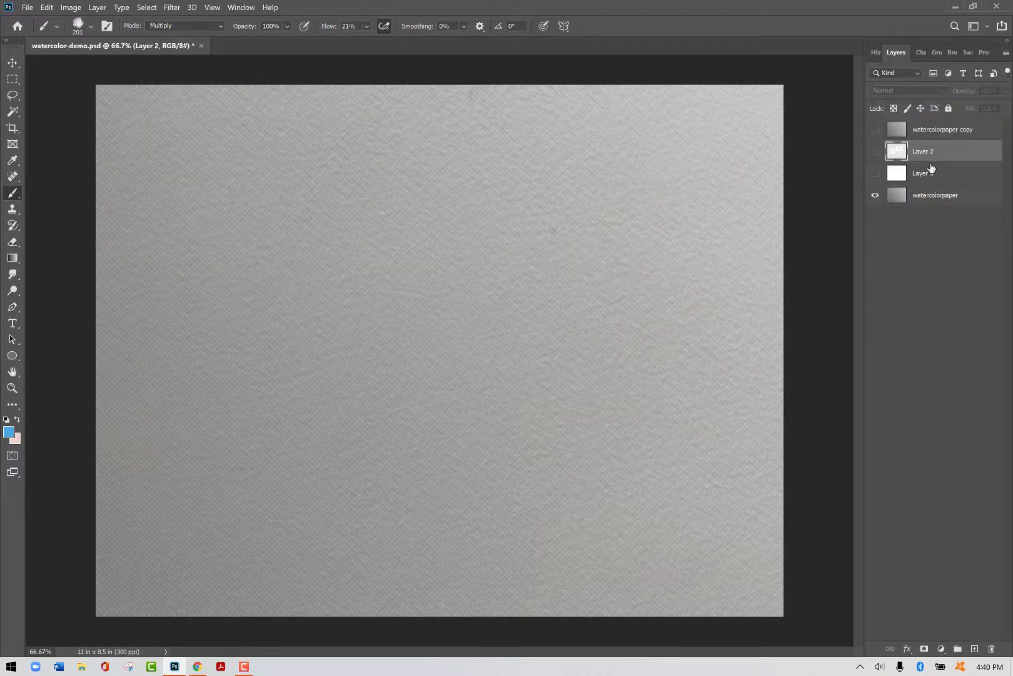
pyautogui.click(906, 201)
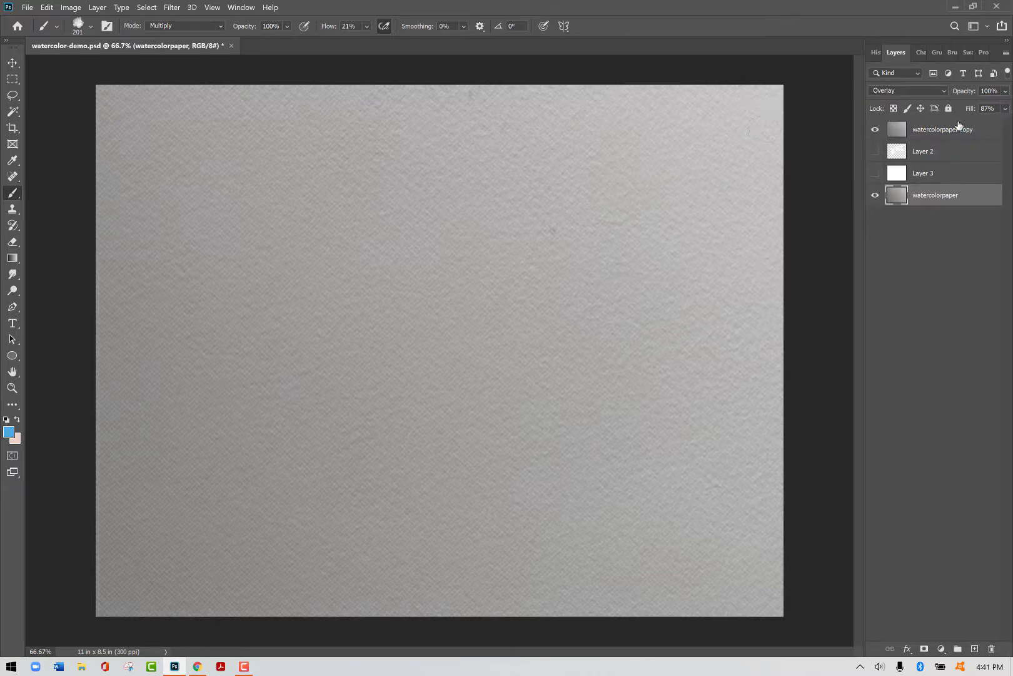
pyautogui.click(903, 131)
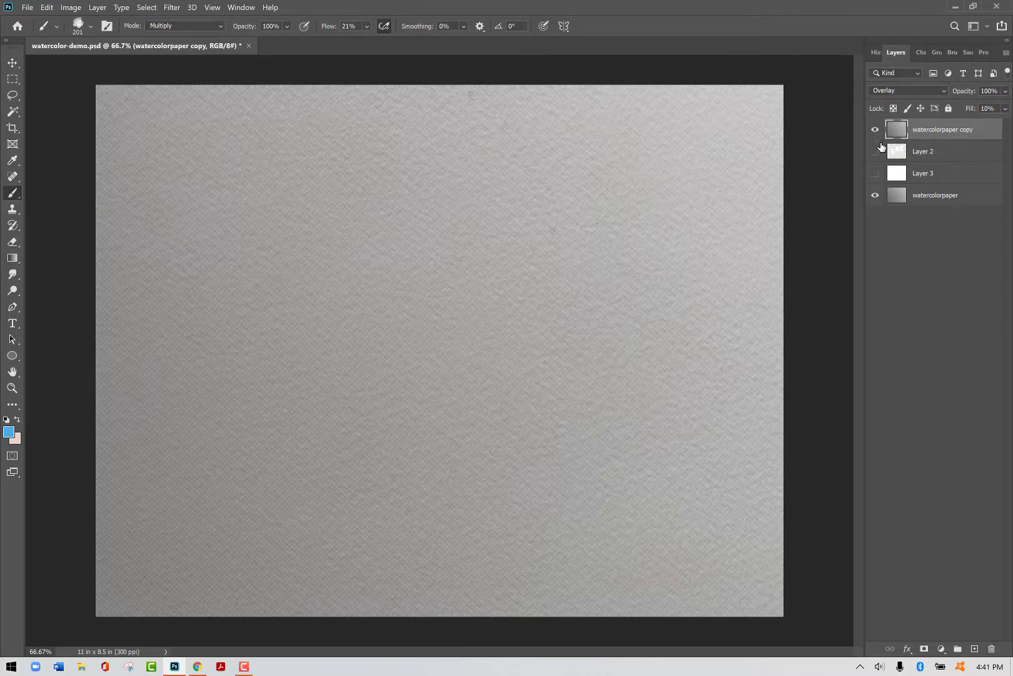
pyautogui.keyDown('ctrl'); pyautogui.click(900, 154); pyautogui.keyUp('ctrl')
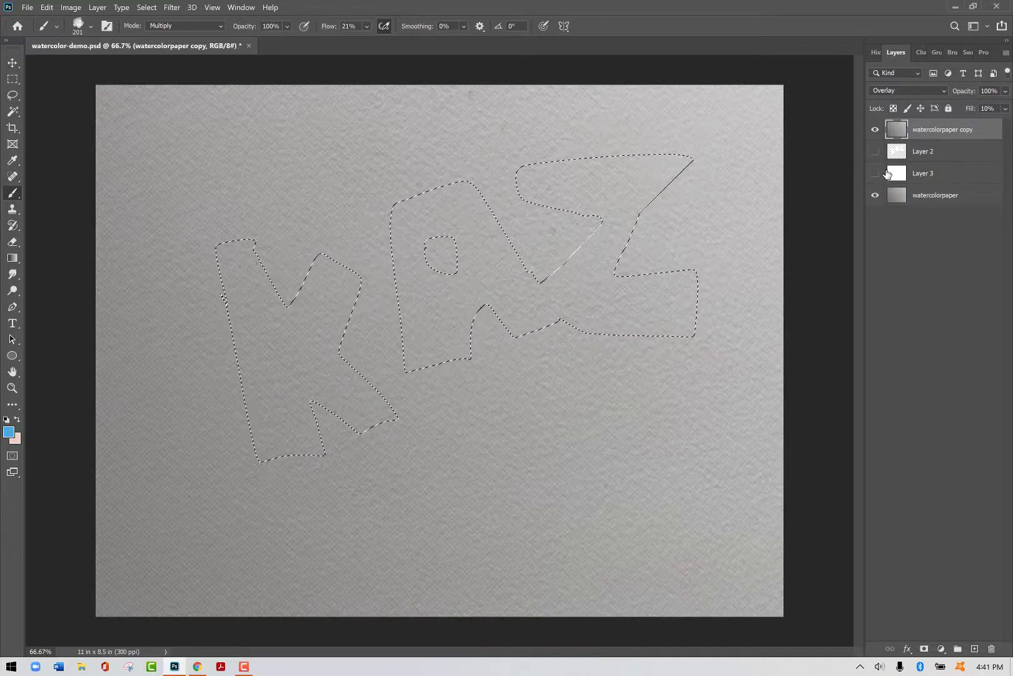
# On a new layer above Layer 2, paint blue watercolor inside the K.
pyautogui.click(894, 152)
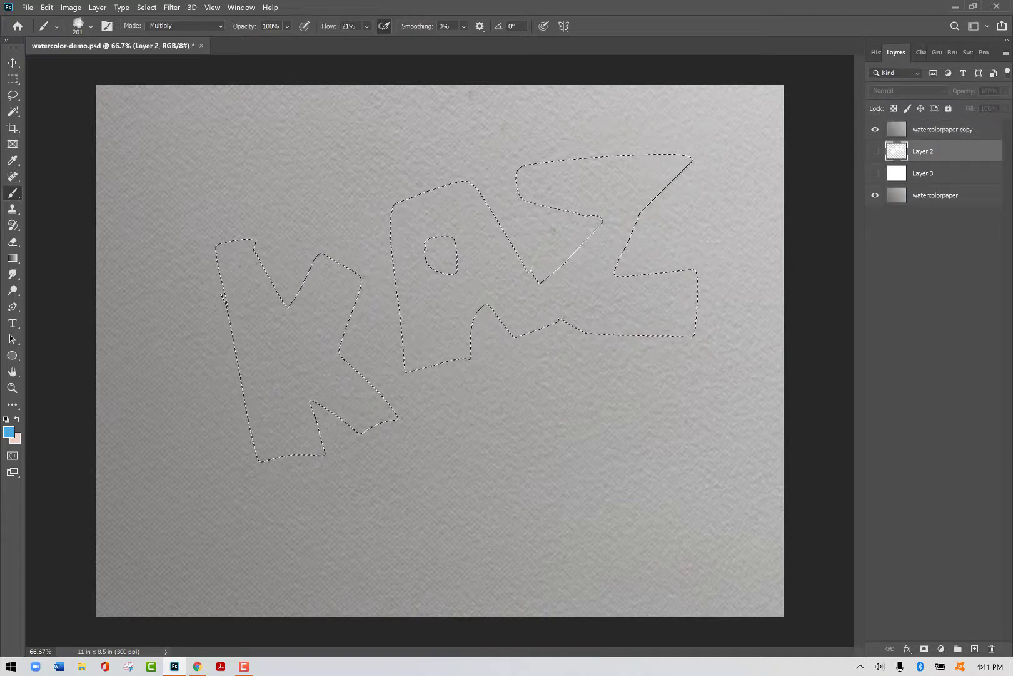
pyautogui.click(974, 648)
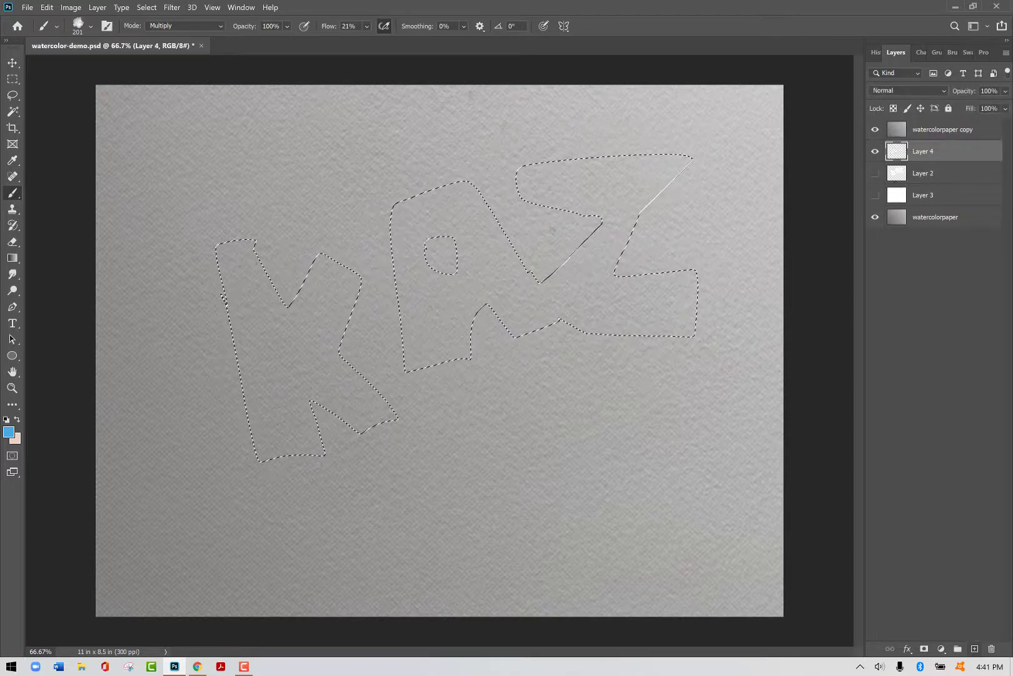
pyautogui.click(953, 51)
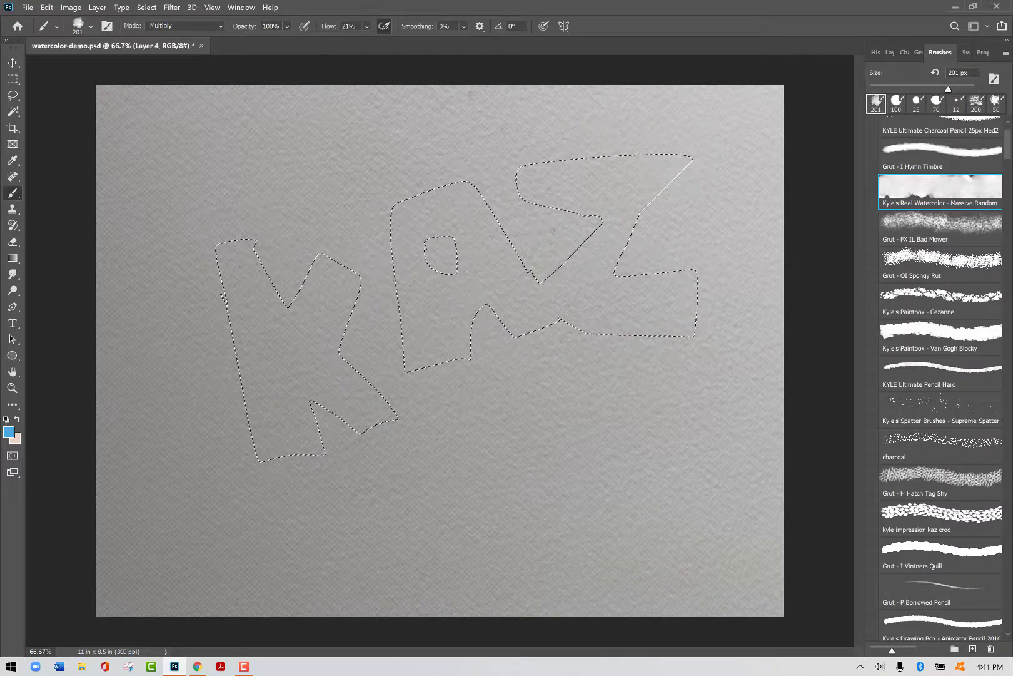
pyautogui.click(9, 431)
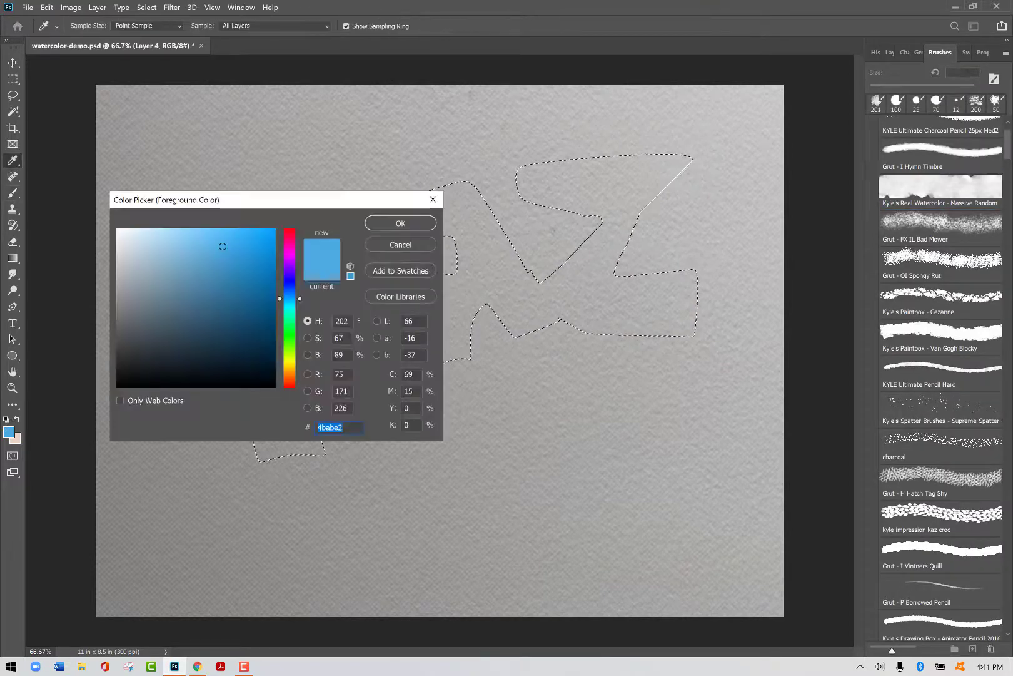
pyautogui.click(400, 223)
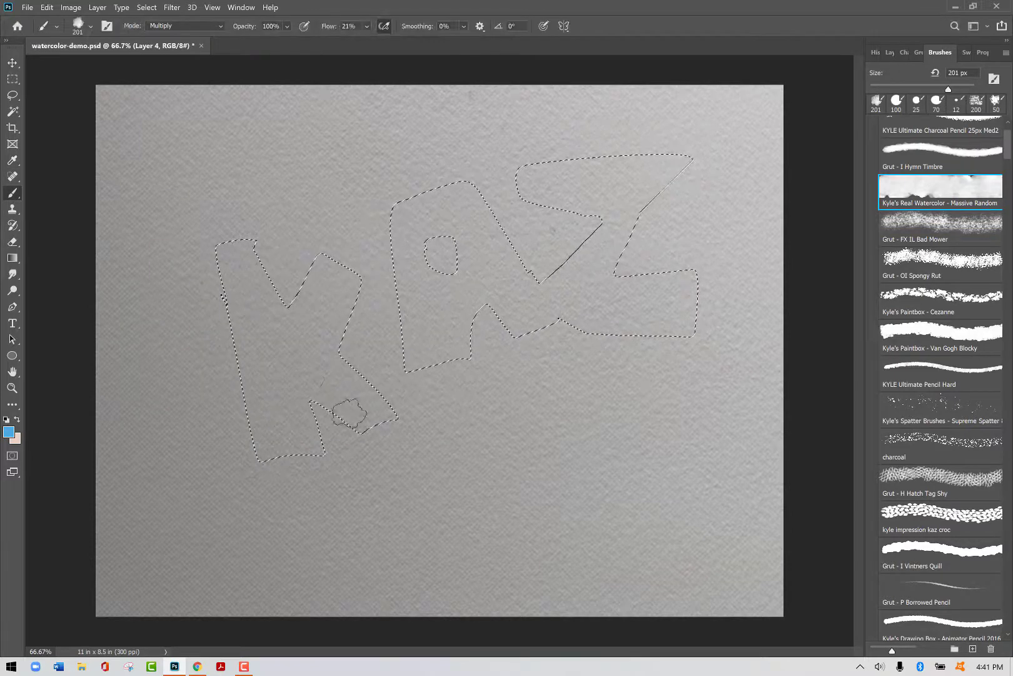
pyautogui.moveTo(349, 370)
pyautogui.mouseDown()
pyautogui.moveTo(277, 343)
pyautogui.moveTo(271, 429)
pyautogui.moveTo(227, 362)
pyautogui.moveTo(327, 289)
pyautogui.moveTo(264, 281)
pyautogui.mouseUp()
# Pick a darker blue in the colour picker, then shift the hue toward magenta.
pyautogui.click(9, 431)
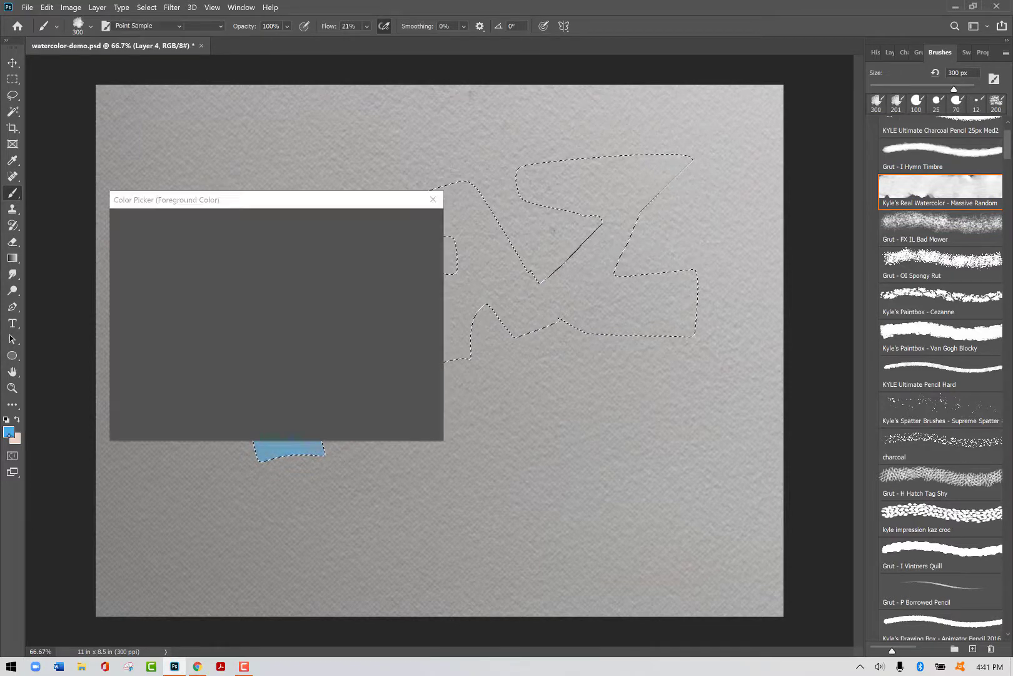
pyautogui.click(217, 307)
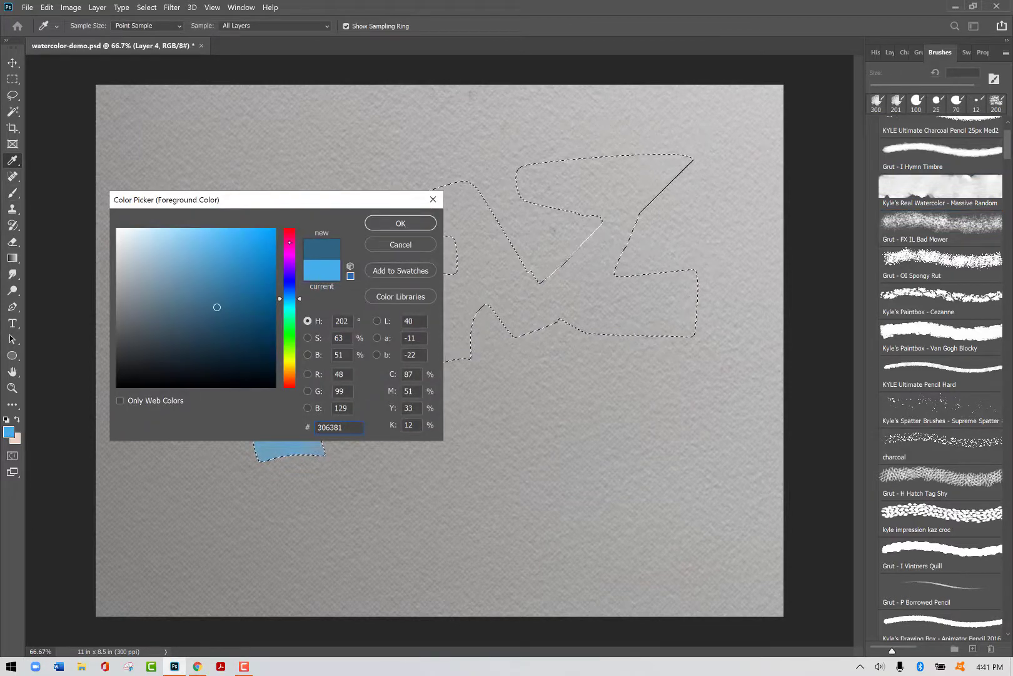
pyautogui.click(290, 247)
# Brush blue-magenta strokes over the K, blue-purple over the A, blue across the Z.
pyautogui.click(400, 222)
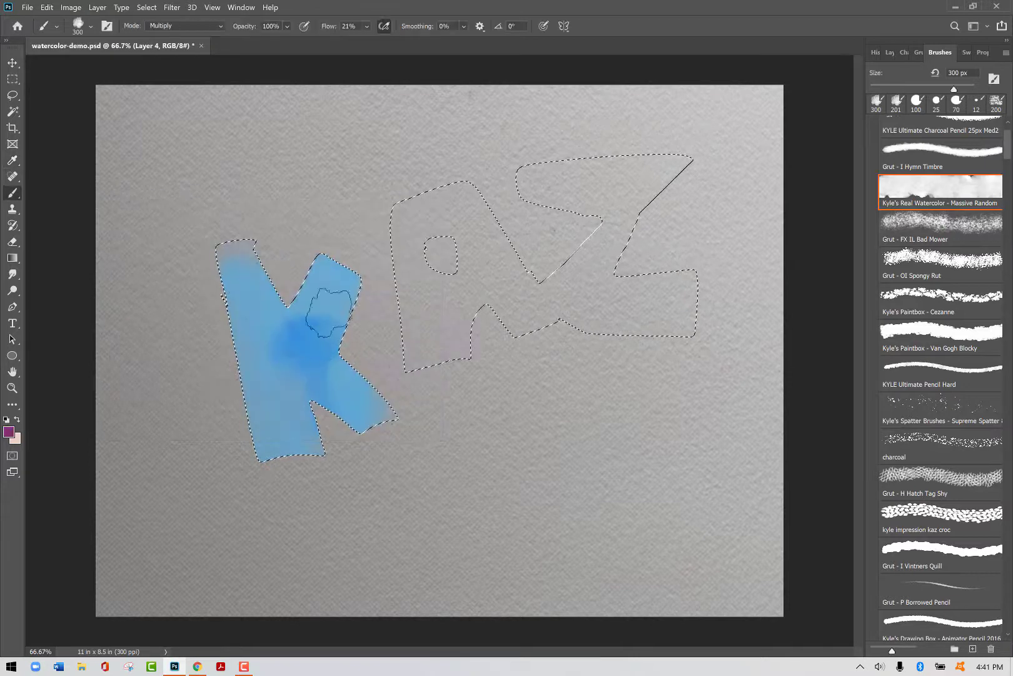
pyautogui.moveTo(335, 290)
pyautogui.mouseDown()
pyautogui.moveTo(324, 316)
pyautogui.moveTo(331, 383)
pyautogui.moveTo(294, 396)
pyautogui.moveTo(339, 463)
pyautogui.moveTo(396, 430)
pyautogui.moveTo(468, 348)
pyautogui.moveTo(444, 230)
pyautogui.moveTo(475, 317)
pyautogui.moveTo(578, 301)
pyautogui.moveTo(515, 299)
pyautogui.moveTo(606, 293)
pyautogui.mouseUp()
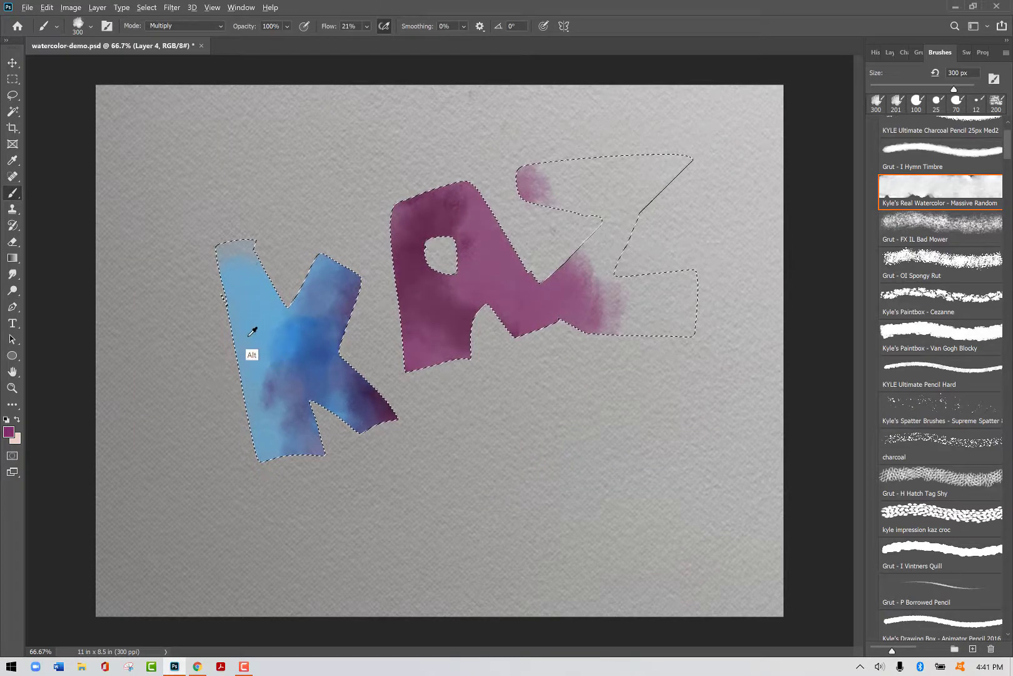
pyautogui.keyDown('alt'); pyautogui.click(251, 356); pyautogui.keyUp('alt')
pyautogui.moveTo(451, 332)
pyautogui.mouseDown()
pyautogui.moveTo(503, 247)
pyautogui.moveTo(530, 284)
pyautogui.moveTo(677, 305)
pyautogui.mouseUp()
pyautogui.moveTo(669, 178)
pyautogui.mouseDown()
pyautogui.moveTo(578, 292)
pyautogui.moveTo(673, 301)
pyautogui.moveTo(594, 261)
pyautogui.moveTo(609, 197)
pyautogui.moveTo(546, 186)
pyautogui.mouseUp()
# Darken the Z and K stem with sampled blues and magenta, then deselect.
pyautogui.keyDown('alt'); pyautogui.click(408, 358); pyautogui.keyUp('alt')
pyautogui.keyDown('alt'); pyautogui.click(260, 347); pyautogui.keyUp('alt')
pyautogui.moveTo(677, 170); pyautogui.dragTo(590, 158)
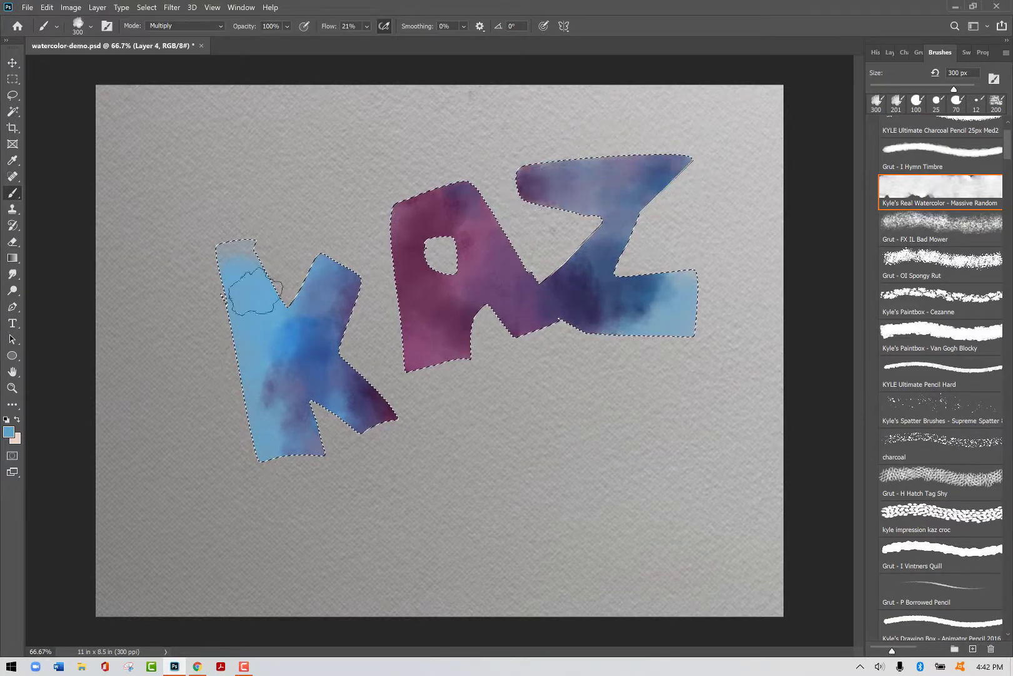
pyautogui.moveTo(252, 291); pyautogui.dragTo(244, 222)
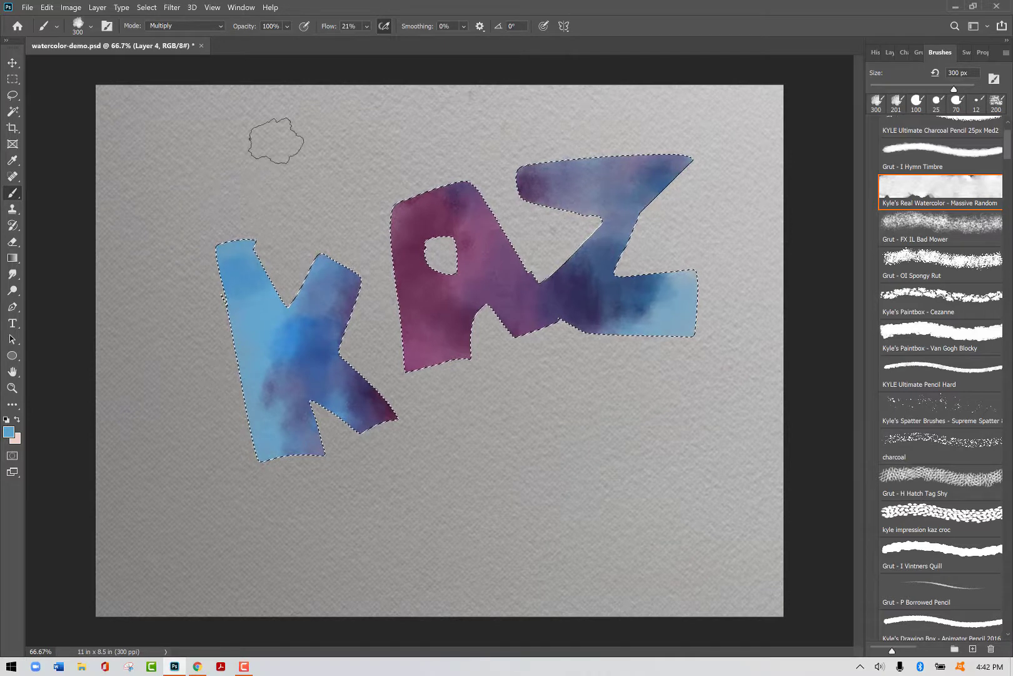
pyautogui.moveTo(566, 153); pyautogui.dragTo(680, 178)
pyautogui.moveTo(697, 317); pyautogui.dragTo(673, 320)
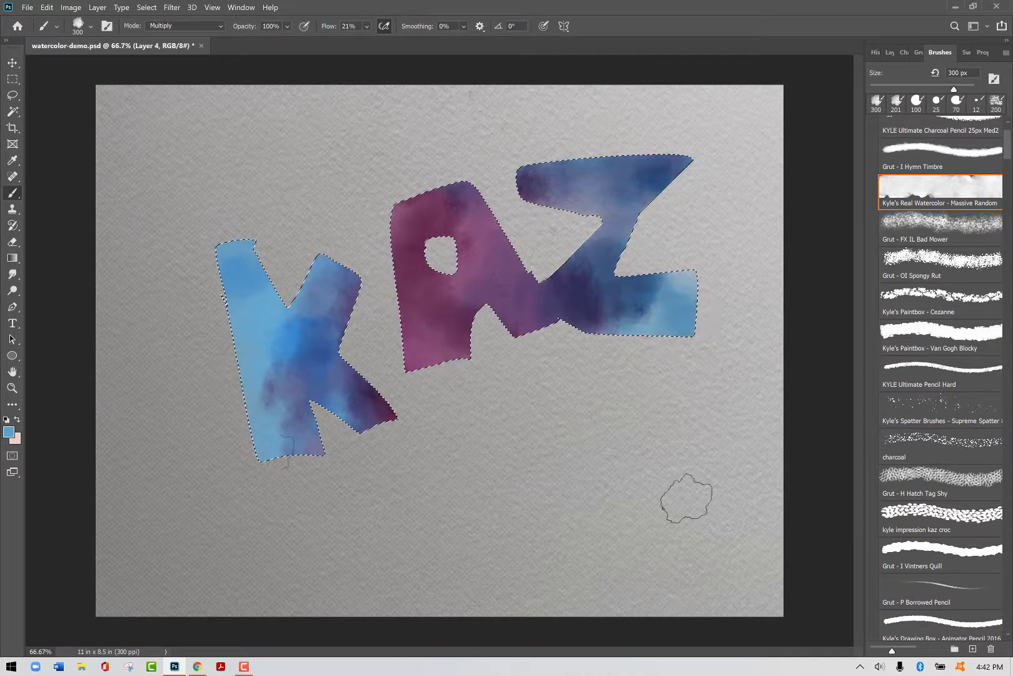
pyautogui.keyDown('alt'); pyautogui.click(406, 360); pyautogui.keyUp('alt')
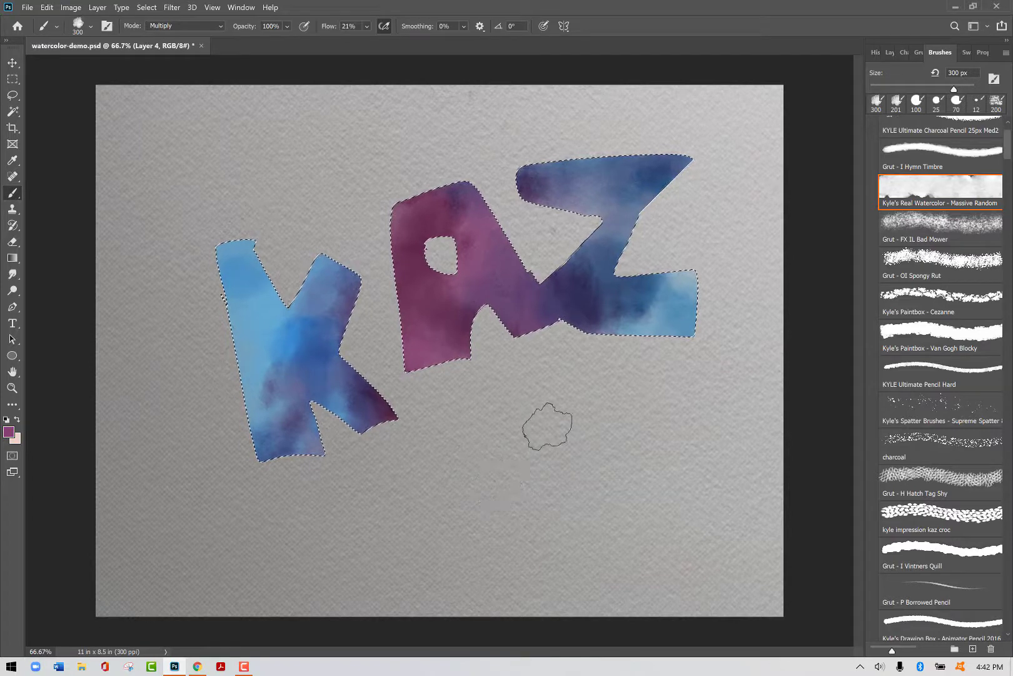
pyautogui.hotkey('ctrl', 'd')
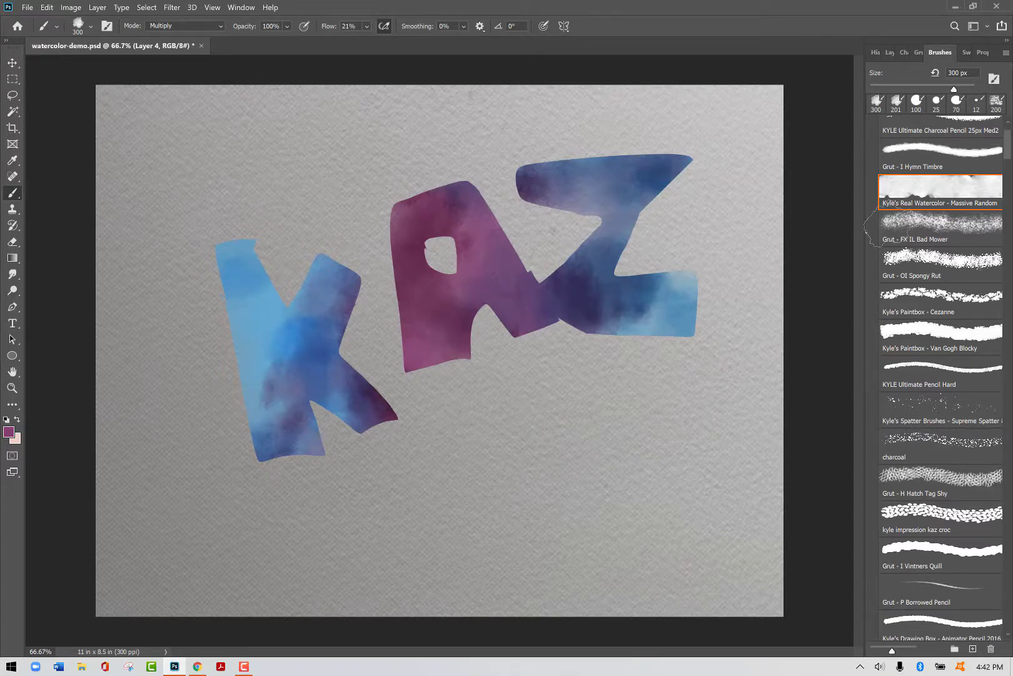
# Compare paper and Layer 2 visibility, leaving Layer 2 hidden and the watercolorpaper copy active.
pyautogui.click(890, 53)
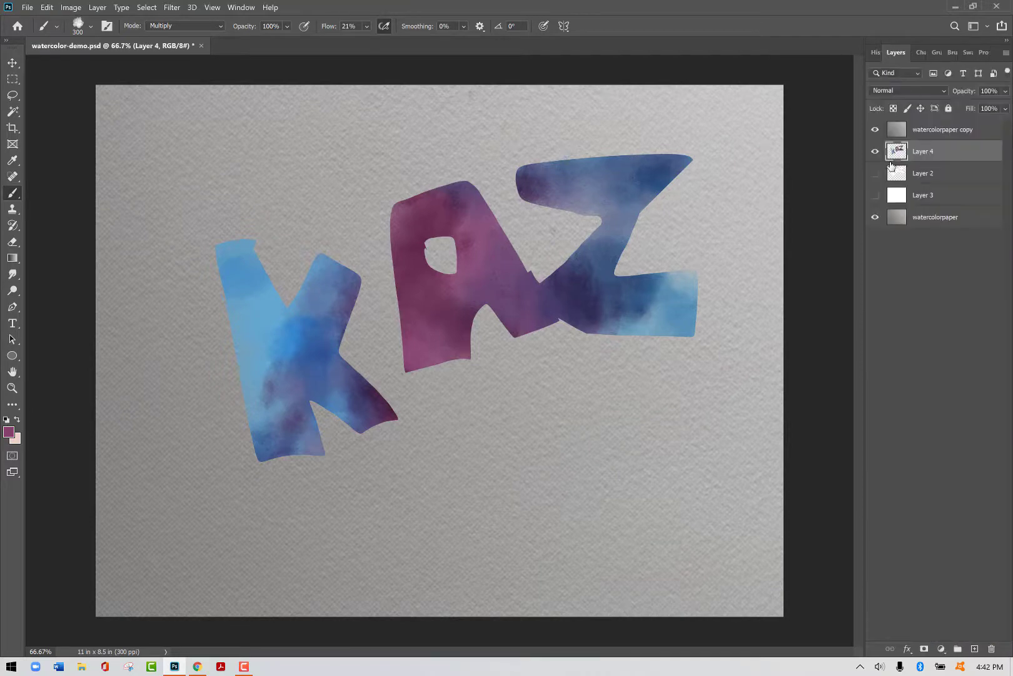
pyautogui.click(876, 217)
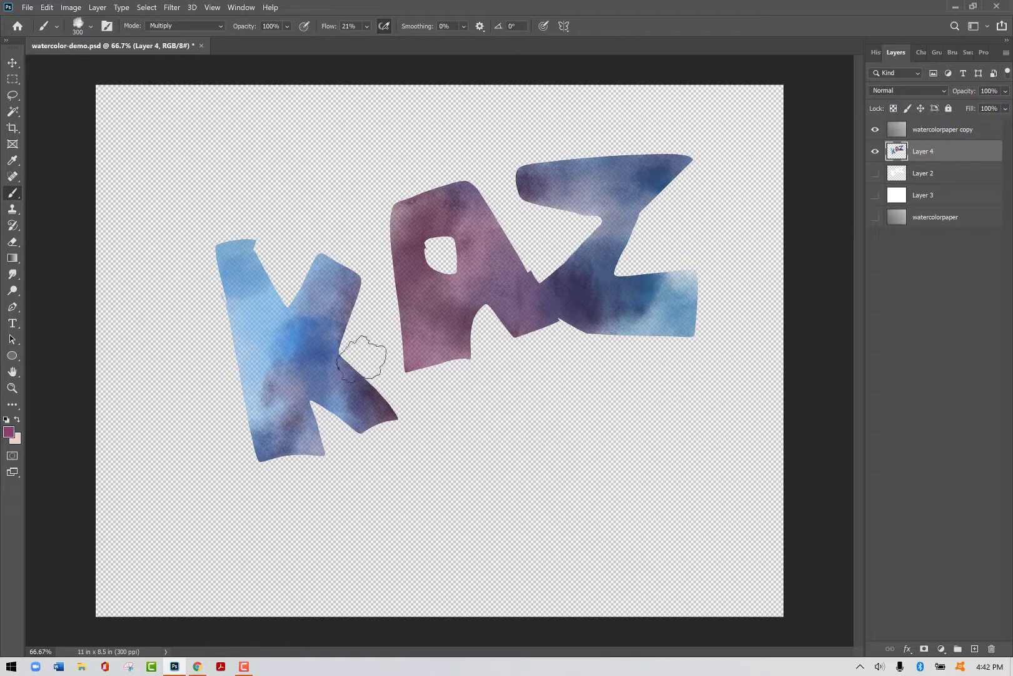
pyautogui.click(934, 271)
pyautogui.click(875, 218)
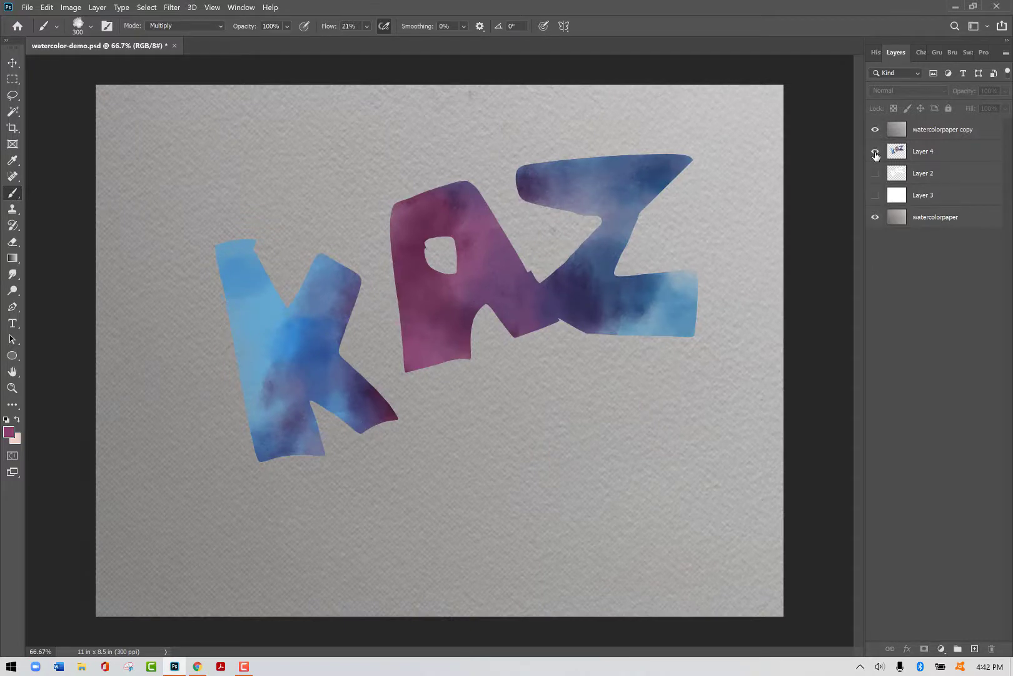
pyautogui.click(876, 173)
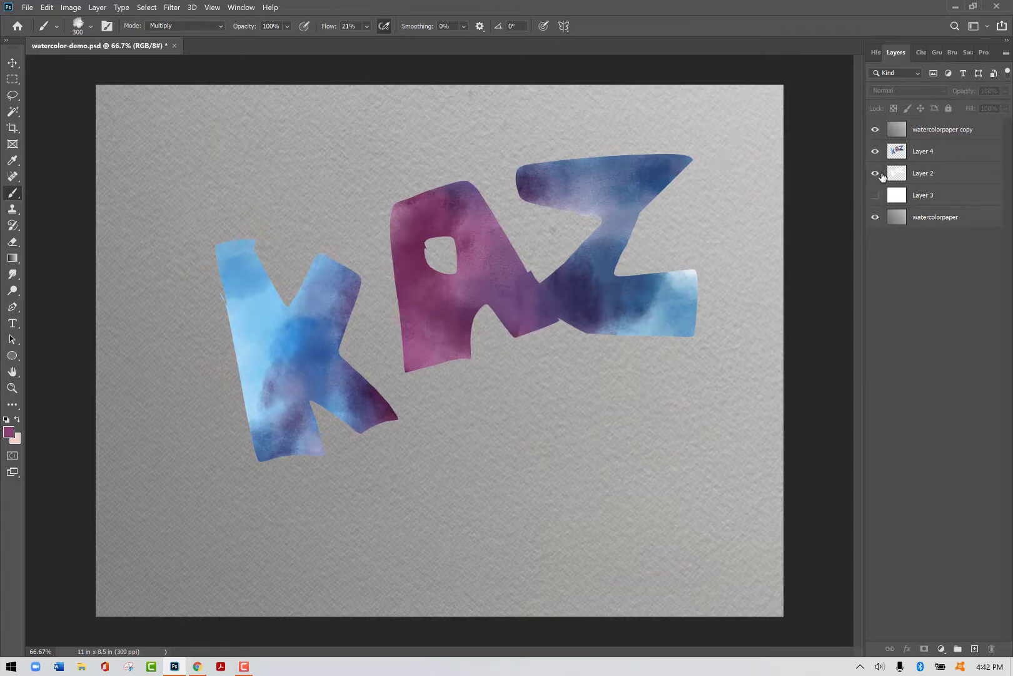
pyautogui.click(875, 174)
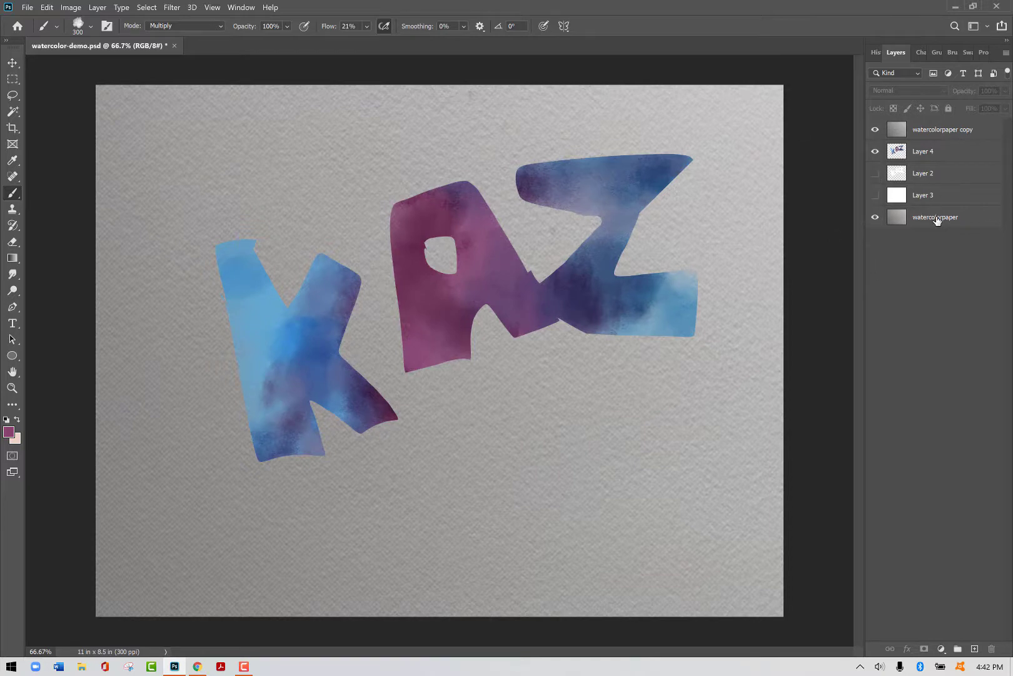
pyautogui.click(941, 132)
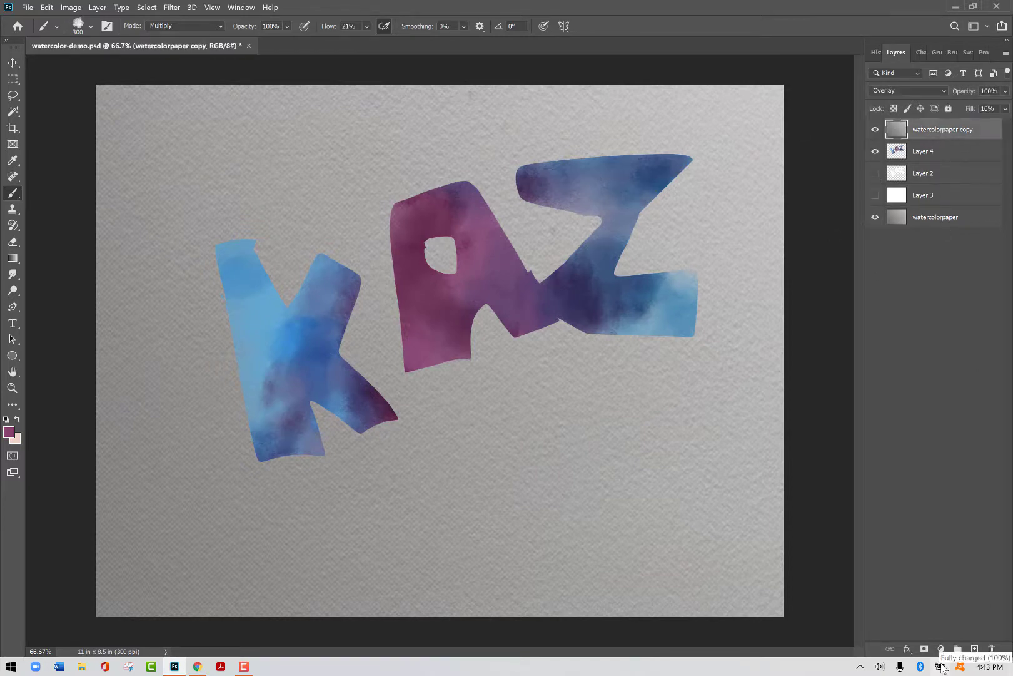
# Add a Levels adjustment with input levels 14, 1.34 and 226.
pyautogui.click(941, 648)
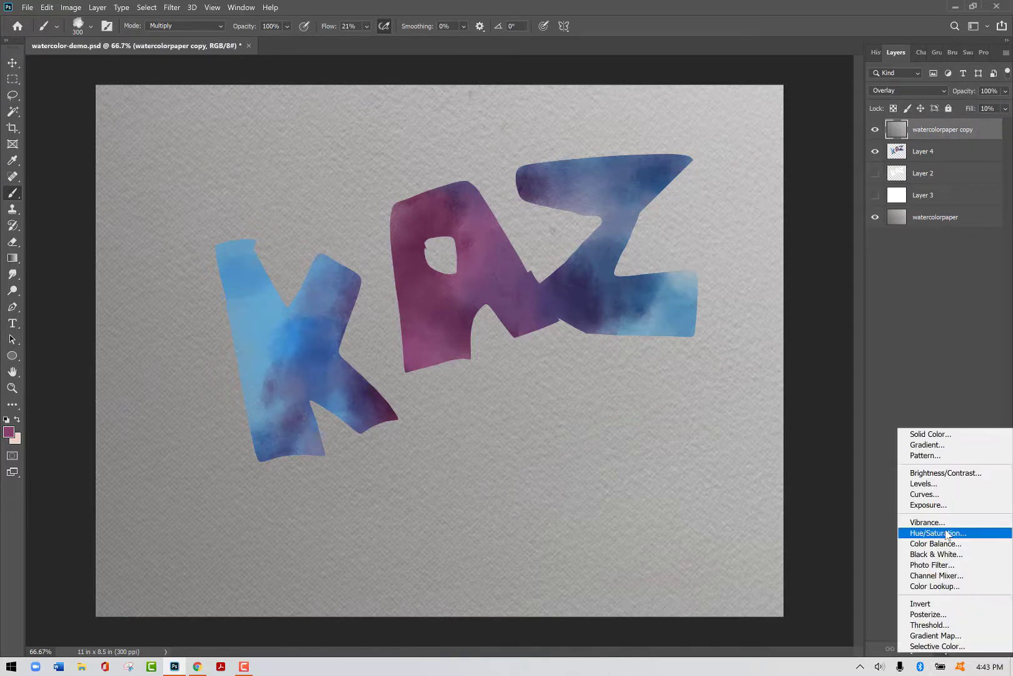
pyautogui.click(941, 484)
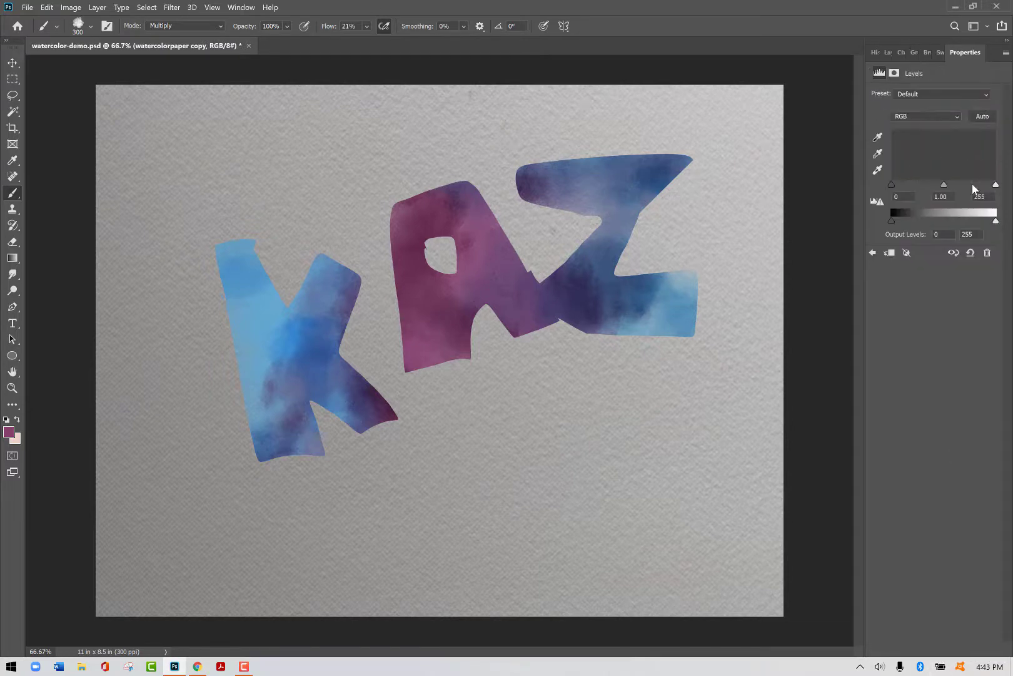
pyautogui.moveTo(891, 185); pyautogui.dragTo(897, 184)
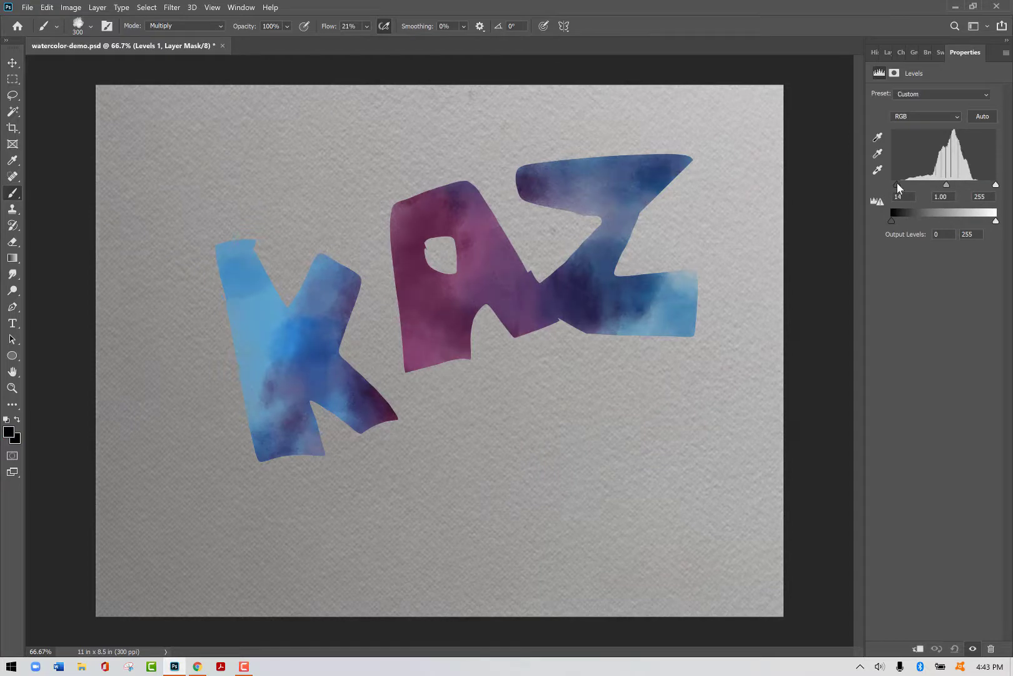
pyautogui.moveTo(996, 185); pyautogui.dragTo(931, 186)
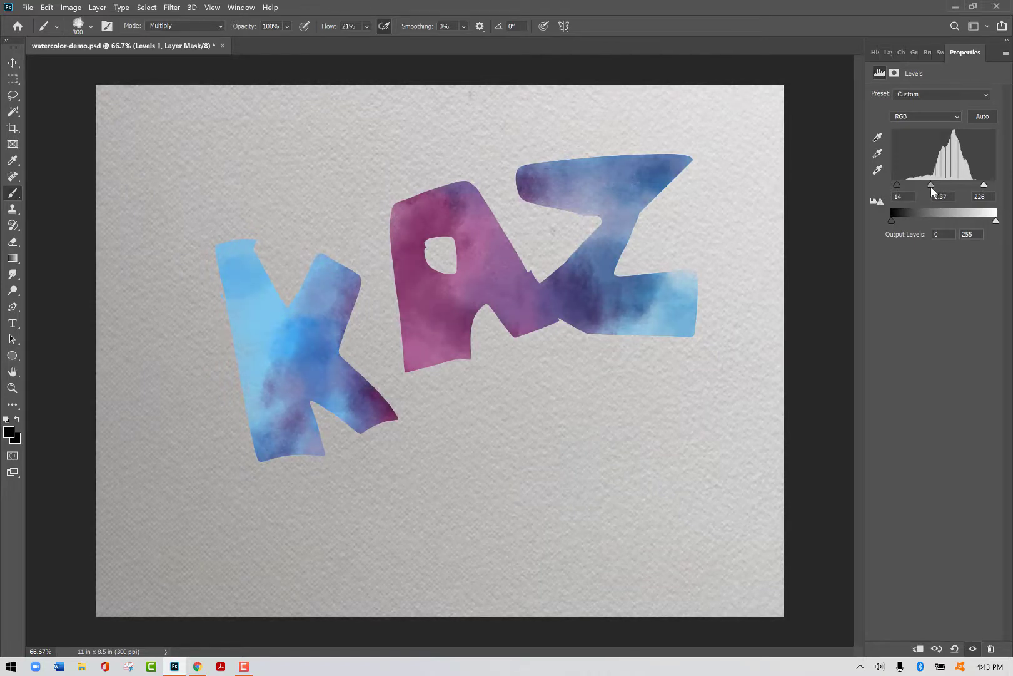
pyautogui.click(888, 54)
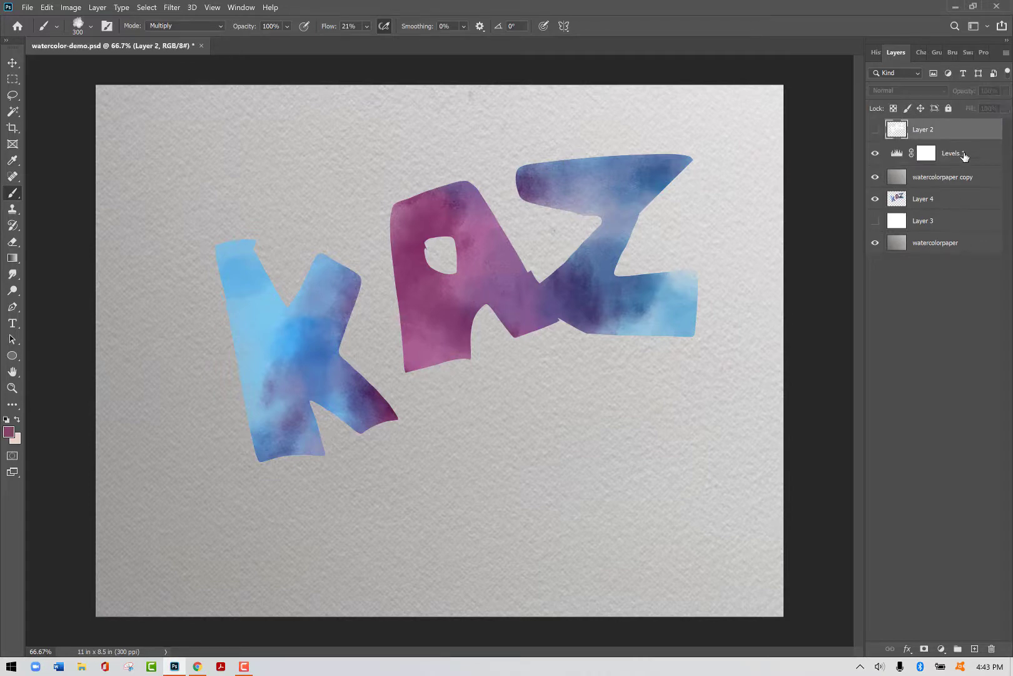
# Move Layer 2 to the top and merge Levels 1 through watercolorpaper into one layer.
pyautogui.moveTo(950, 206); pyautogui.dragTo(954, 122)
pyautogui.keyDown('shift'); pyautogui.click(957, 250); pyautogui.keyUp('shift')
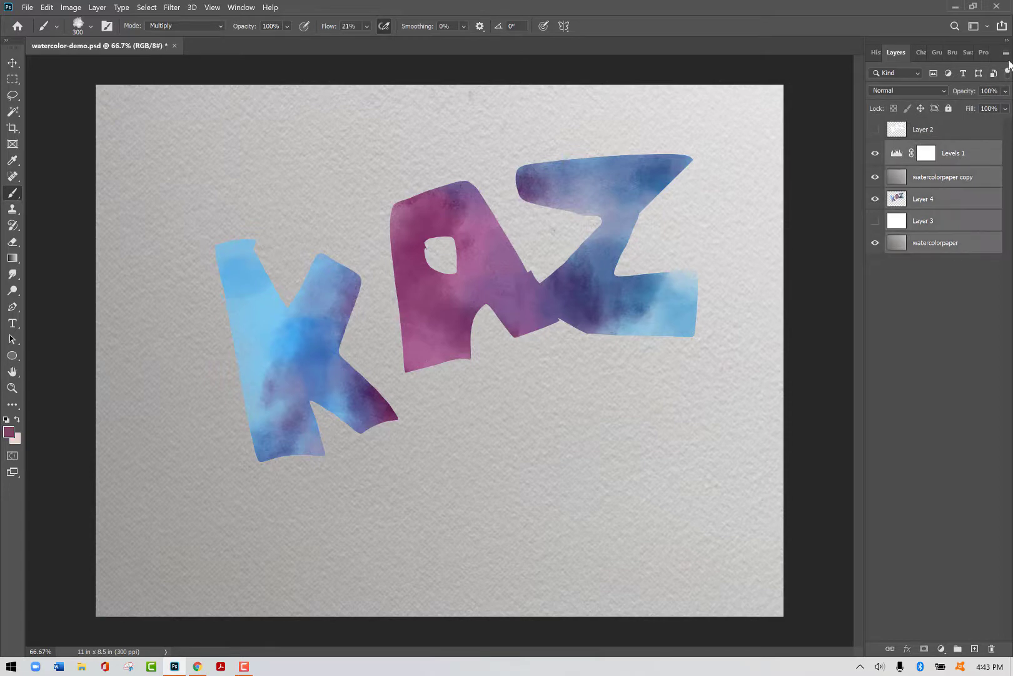
pyautogui.click(1006, 54)
pyautogui.click(948, 386)
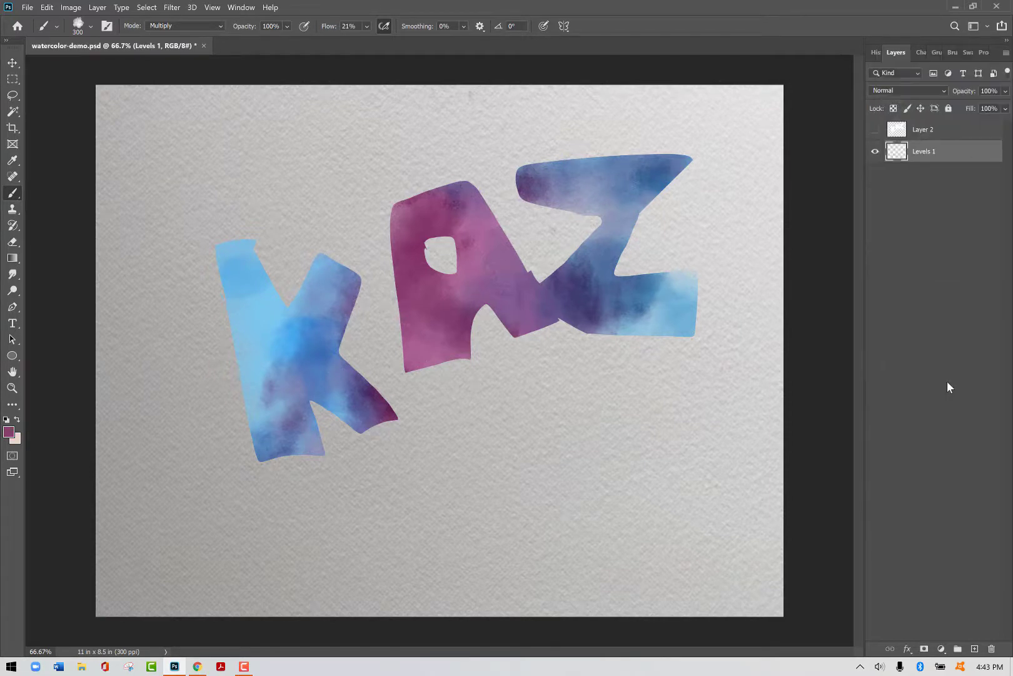
# Copy the KAZ letters onto Layer 3, hide Levels 1, and place Layer 2 beneath.
pyautogui.keyDown('ctrl'); pyautogui.click(900, 132); pyautogui.keyUp('ctrl')
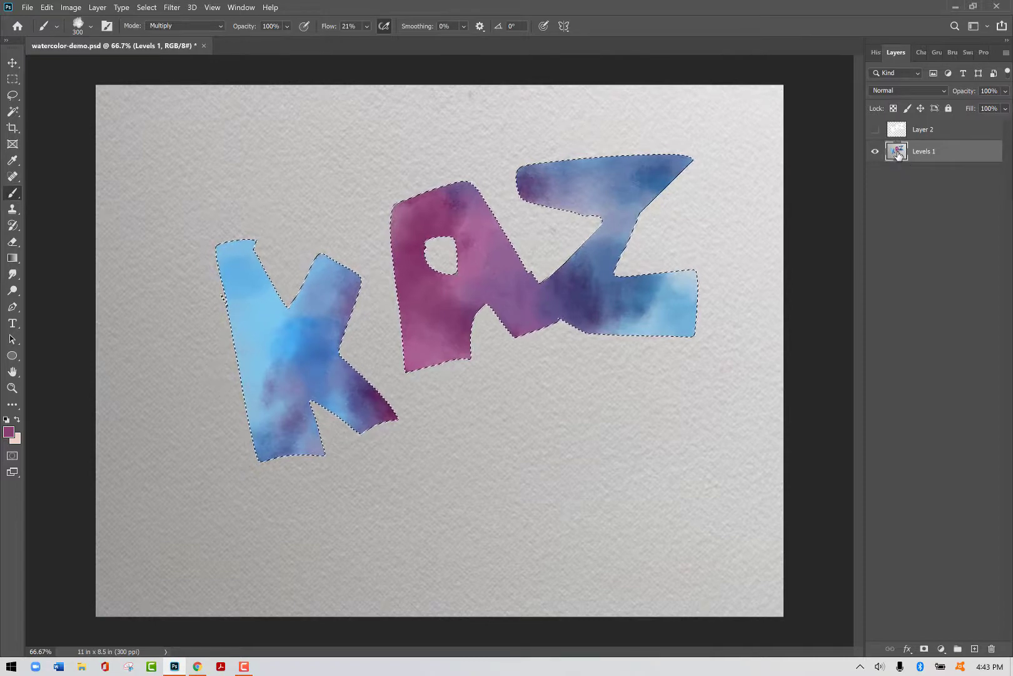
pyautogui.hotkey('ctrl', 'j')
pyautogui.click(874, 173)
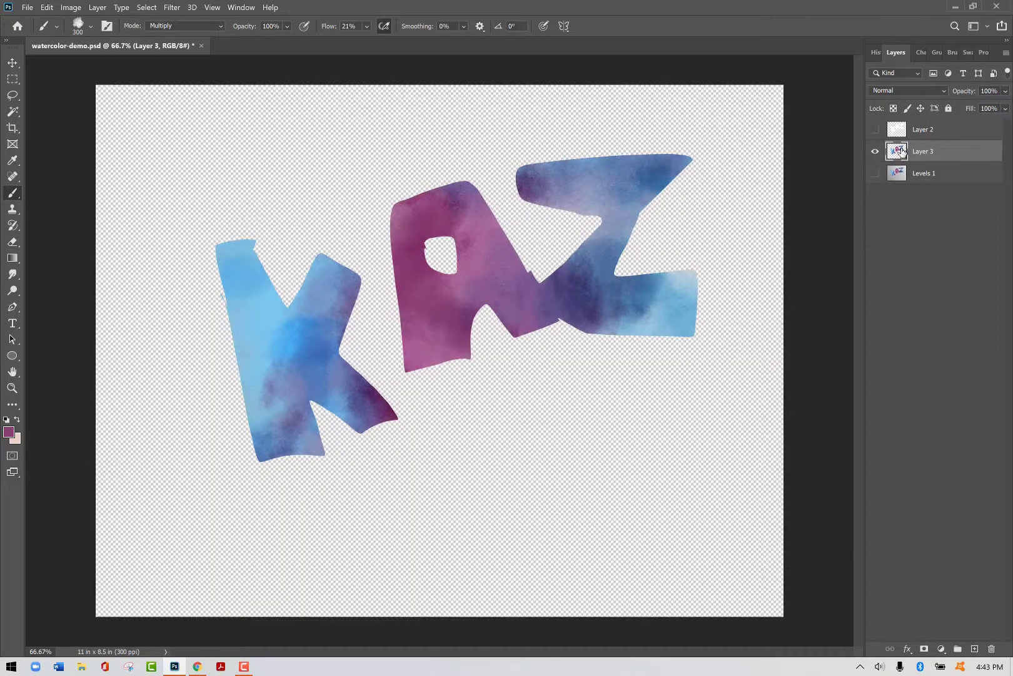
pyautogui.moveTo(894, 134); pyautogui.dragTo(932, 162)
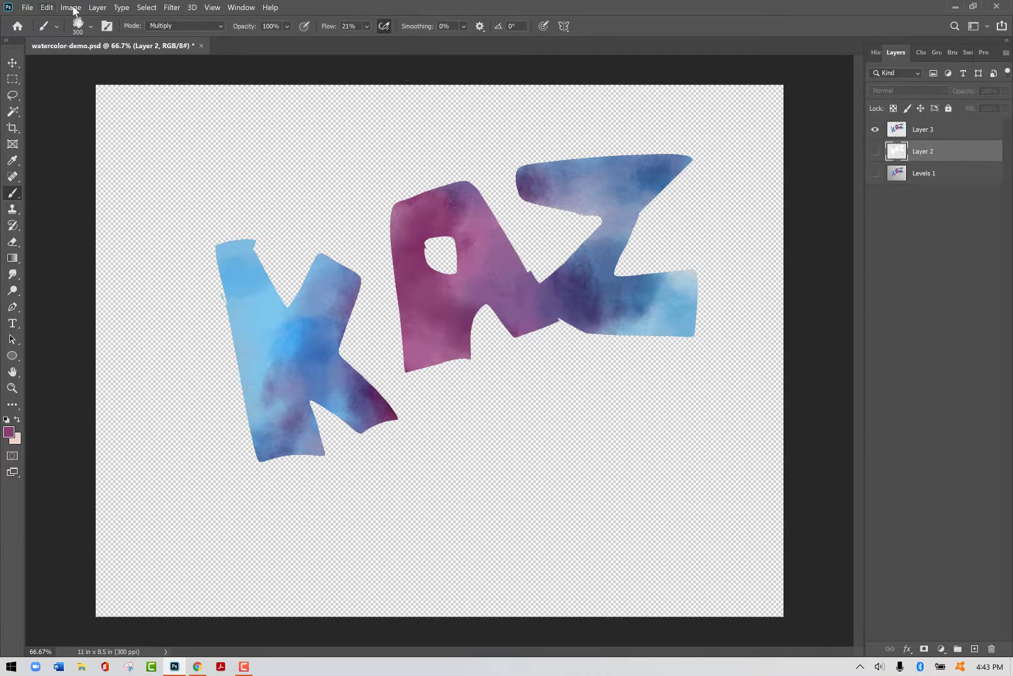
pyautogui.click(48, 10)
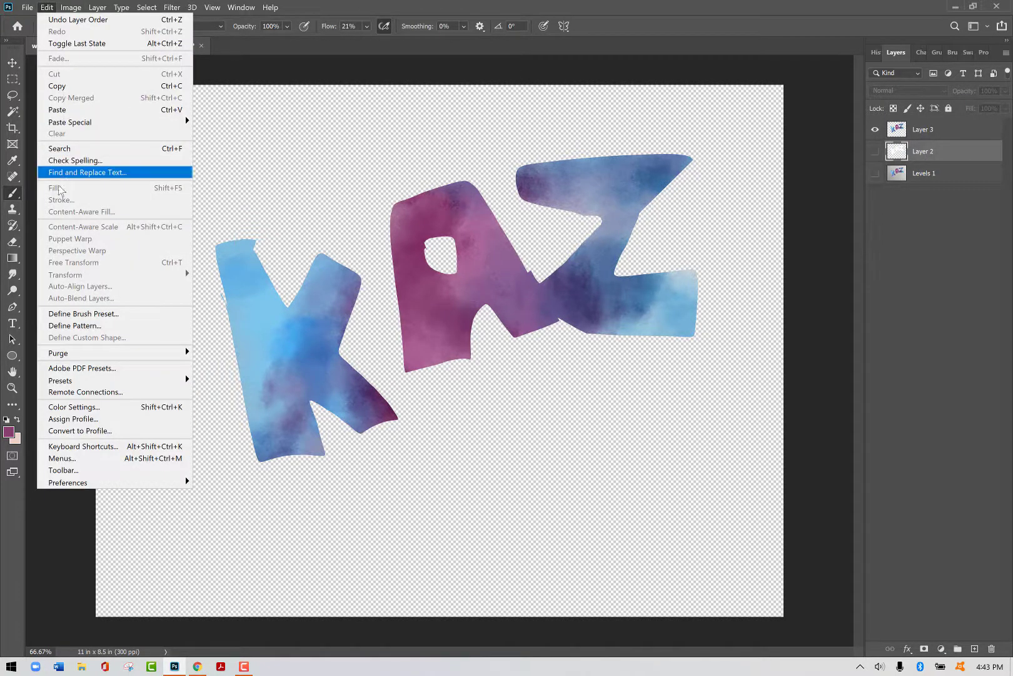
pyautogui.click(875, 151)
pyautogui.click(47, 10)
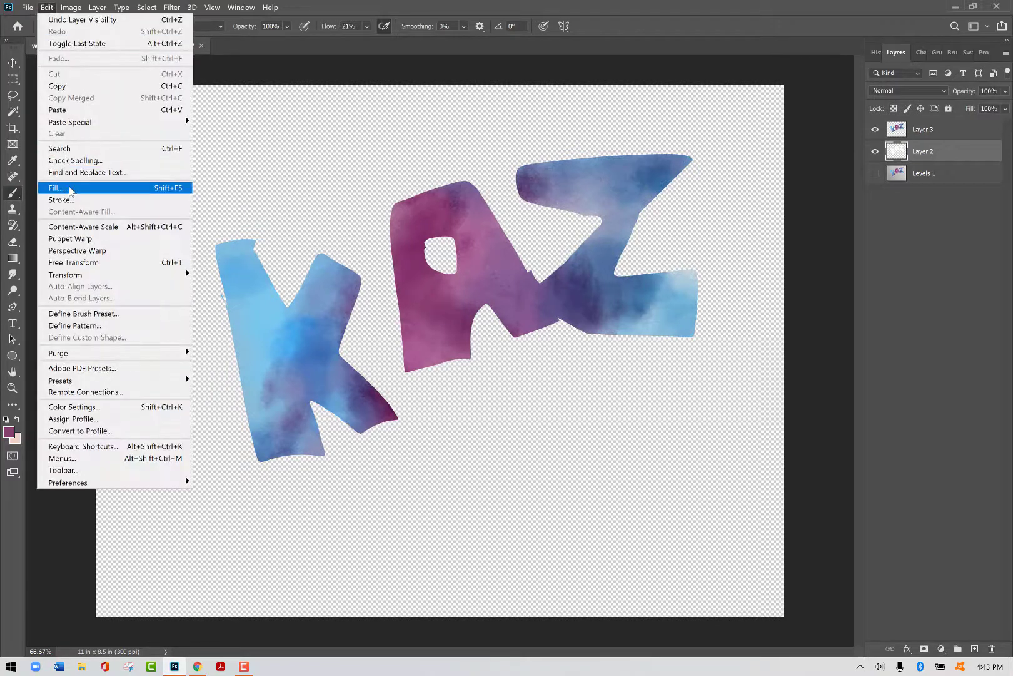
pyautogui.click(69, 188)
pyautogui.click(583, 175)
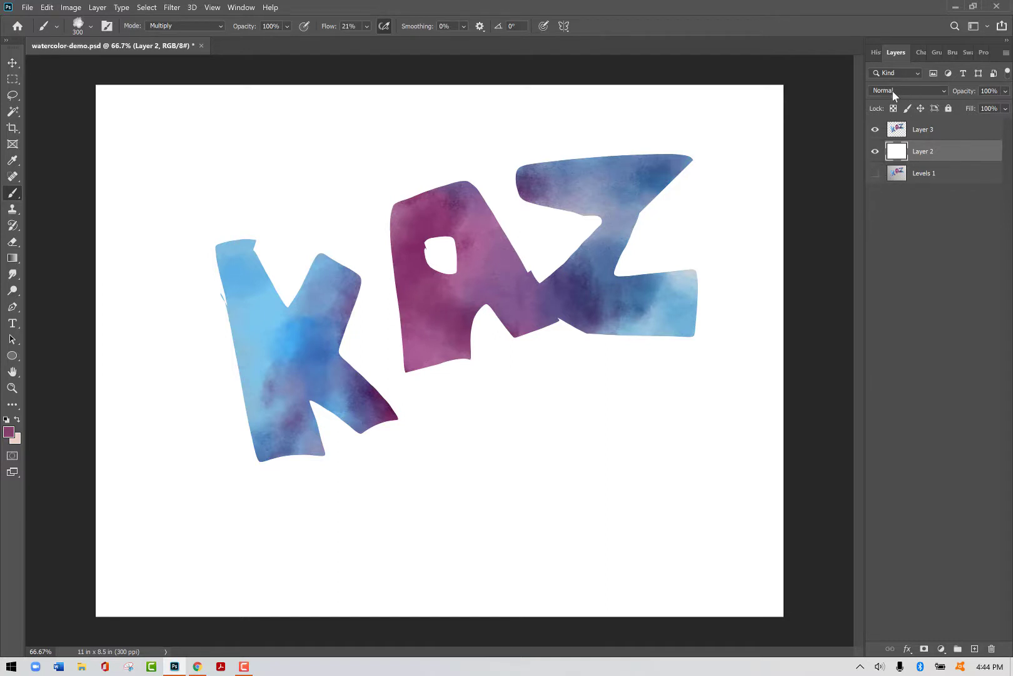
# Undo to before the white fill, restoring the paper texture behind KAZ.
pyautogui.hotkey('ctrl', 'z')
pyautogui.hotkey('ctrl', 'z')
pyautogui.hotkey('ctrl', 'z')
pyautogui.hotkey('ctrl', 'z')
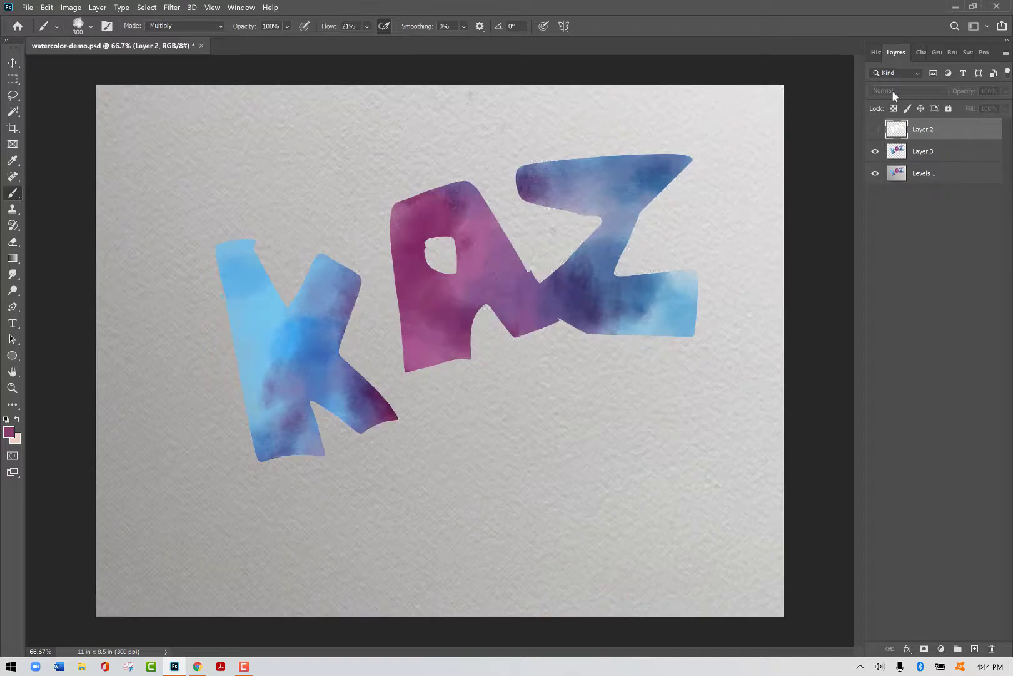